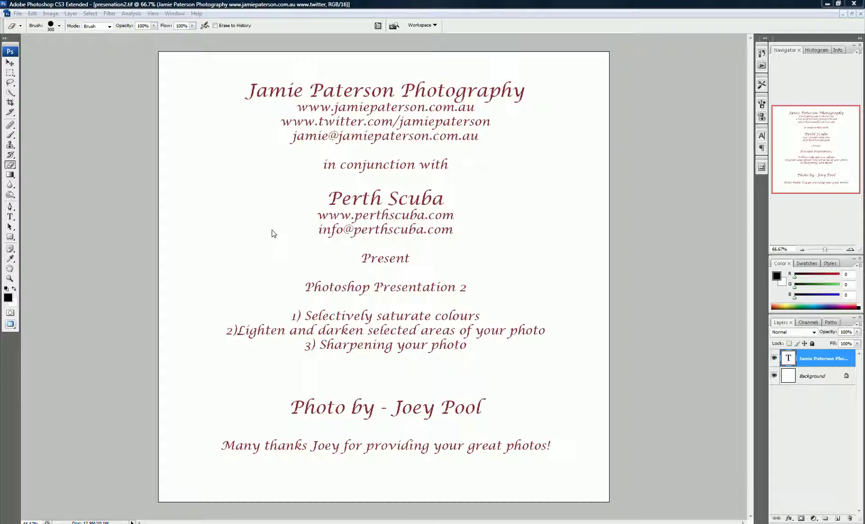
Step: Bring Photoshop forward and minimise the title-card presentation to reveal the coral photo M0013200.JPG
left_click(272, 230)
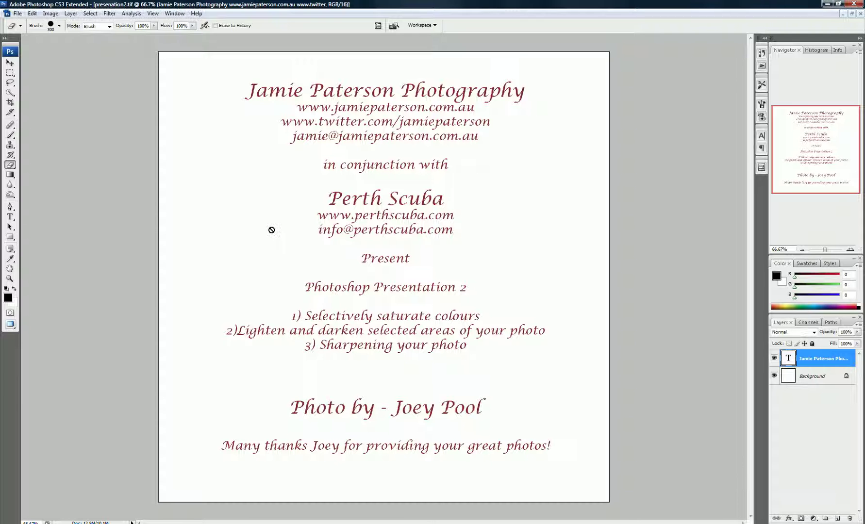
left_click(843, 14)
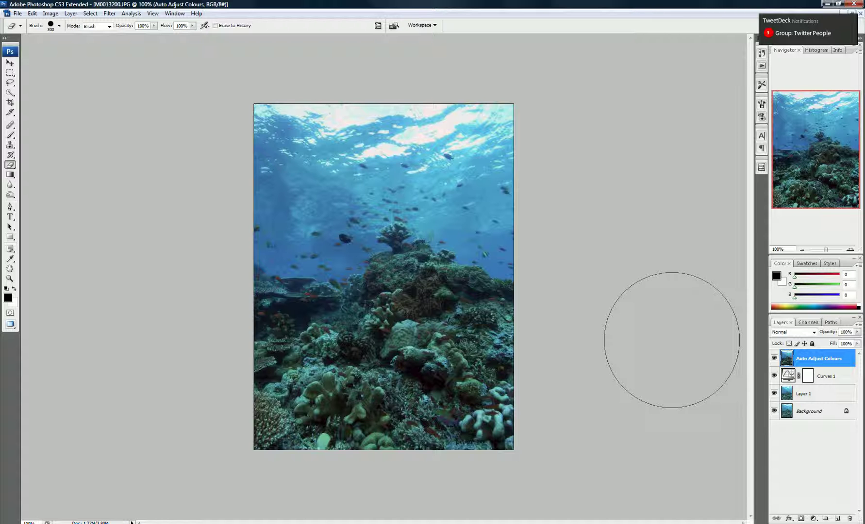
Step: Stamp a merged copy of the image onto a new top layer named 'Saturating Red Fish'
key("ctrl+alt+shift+n")
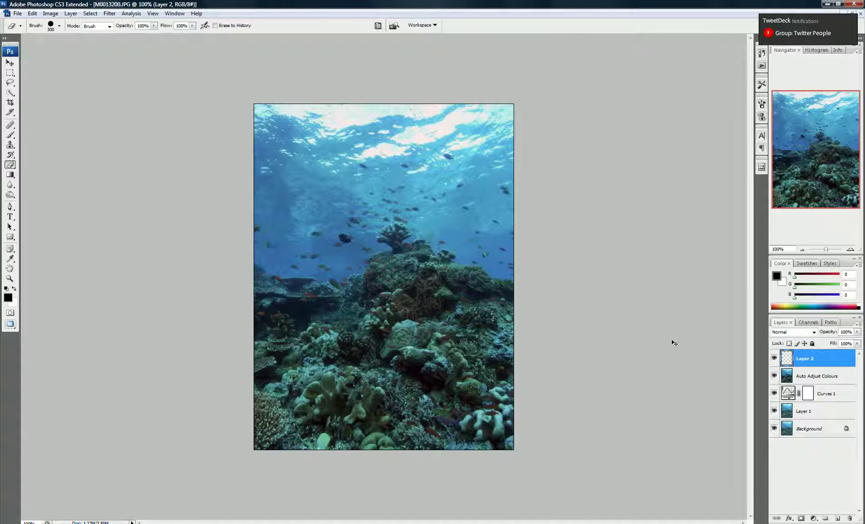
key("ctrl+alt+shift+e")
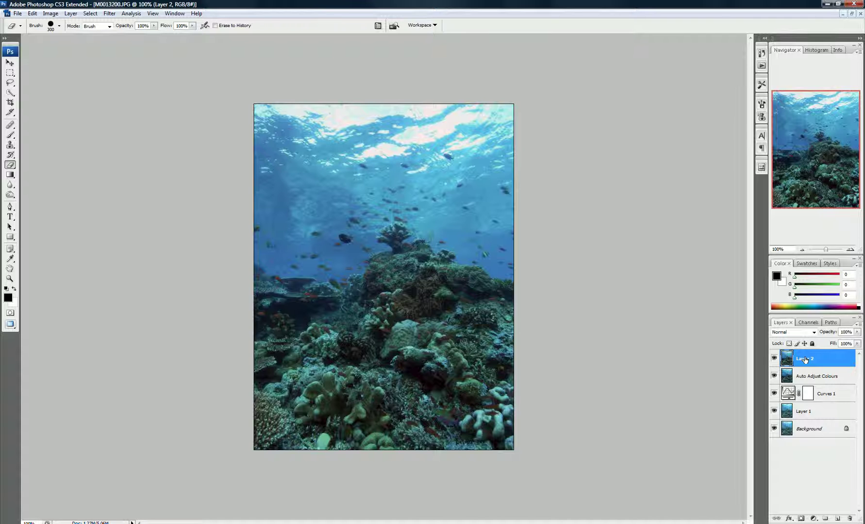
double_click(804, 359)
type("saturating Red Fish")
left_click(812, 491)
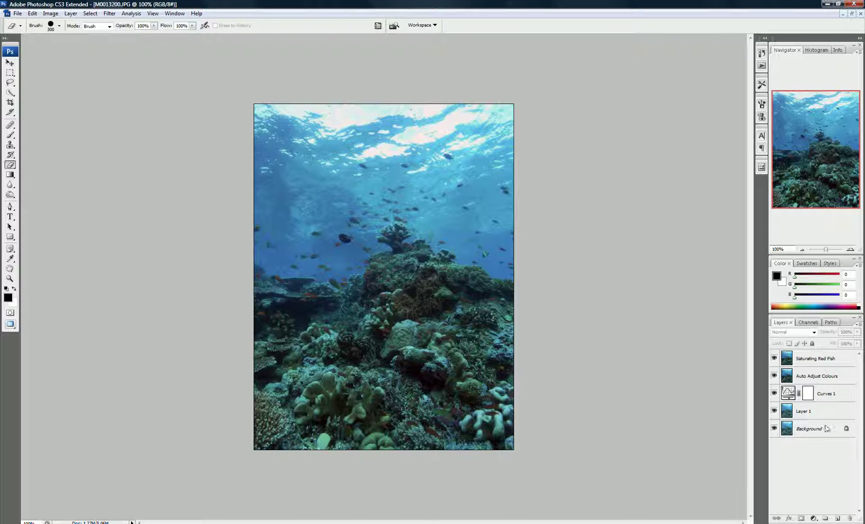
left_click(825, 359)
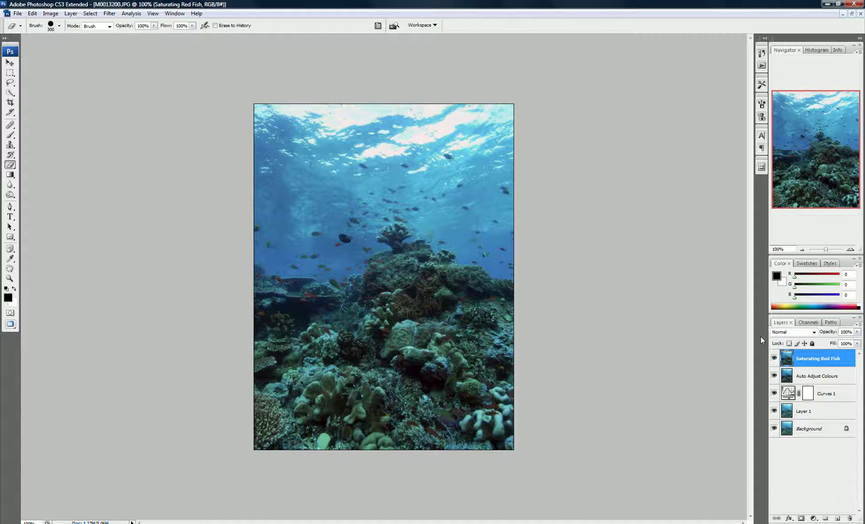
Step: Draw a freehand Lasso selection around the fish swimming above the reef
left_click(11, 84)
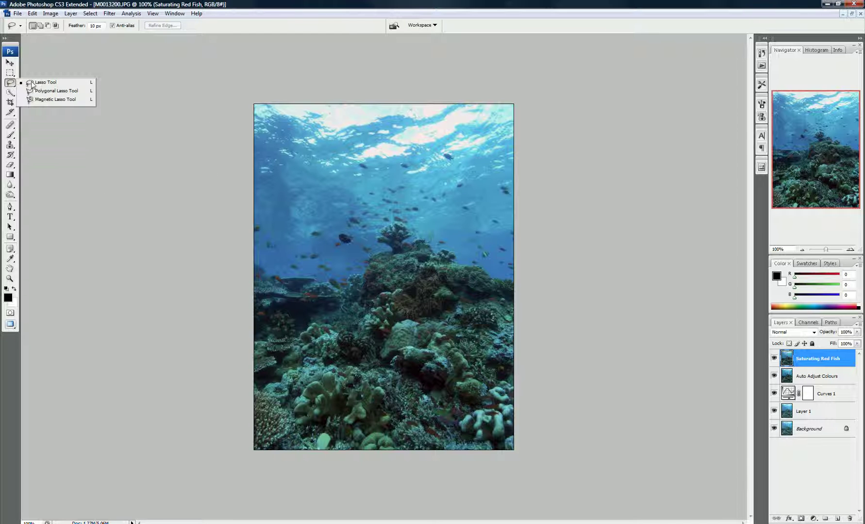
left_click(31, 84)
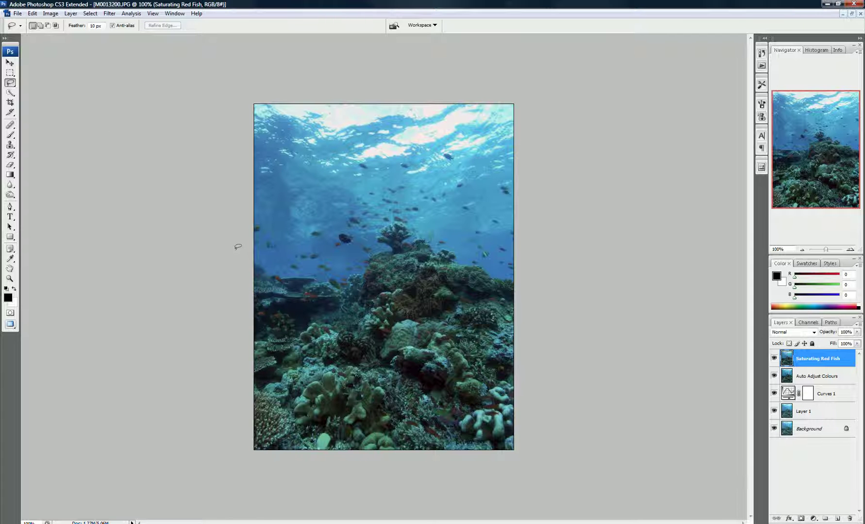
mouse_move(252, 267)
left_mouse_down()
mouse_move(322, 234)
mouse_move(389, 224)
left_mouse_up()
mouse_move(438, 234)
left_mouse_down()
mouse_move(409, 269)
mouse_move(439, 301)
mouse_move(453, 366)
mouse_move(358, 368)
mouse_move(265, 348)
mouse_move(192, 282)
mouse_move(189, 268)
left_mouse_up()
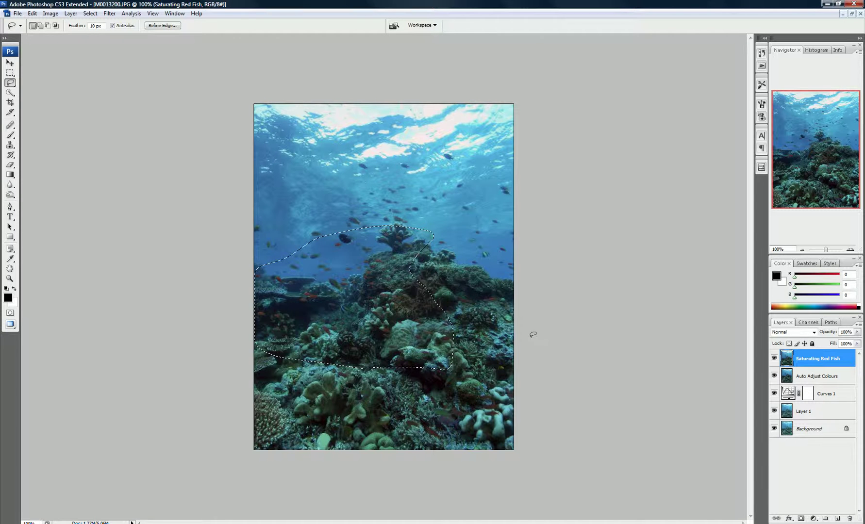
Step: Add a Hue/Saturation adjustment layer masked to the fish, raising Reds saturation to +21
left_click(813, 519)
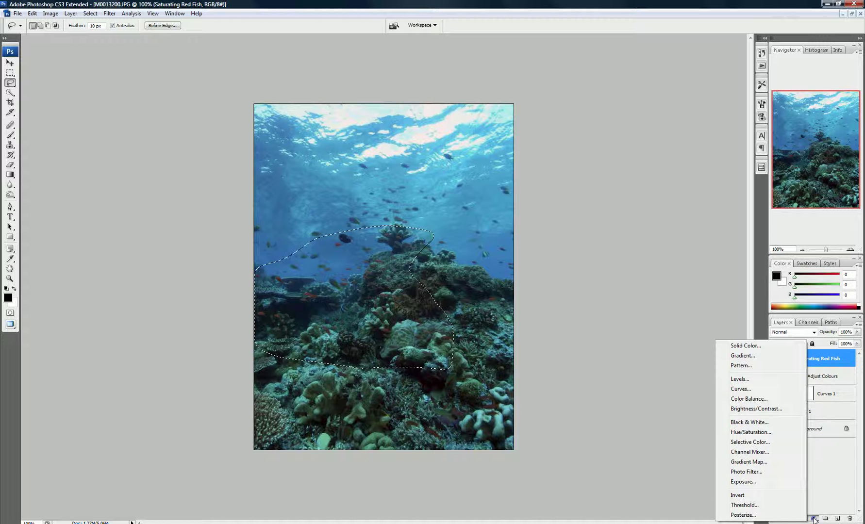
left_click(786, 433)
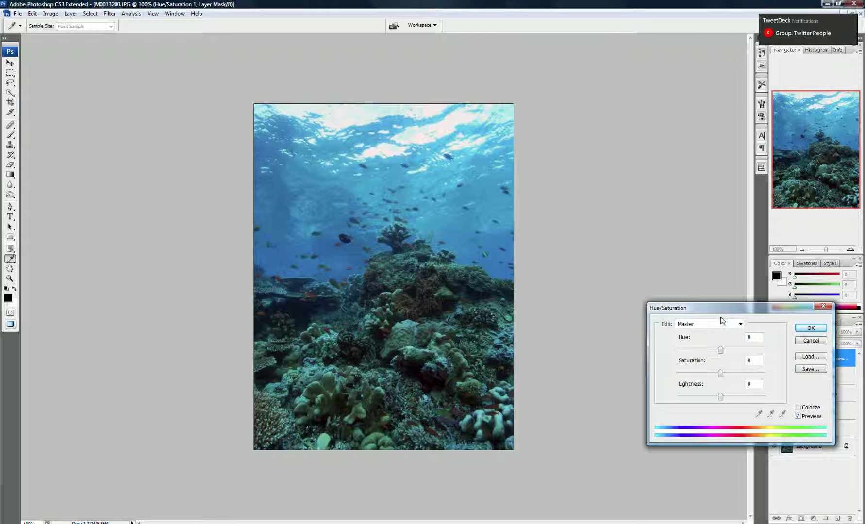
left_click_drag(722, 309, 619, 125)
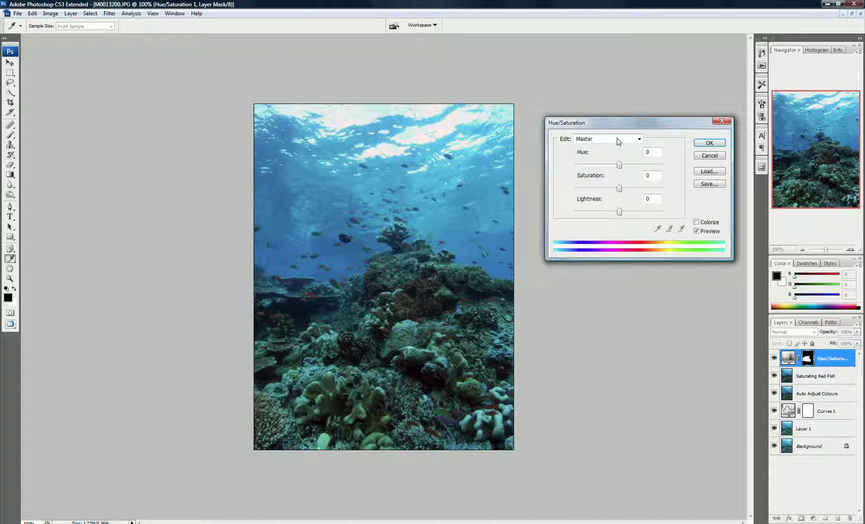
left_click(618, 141)
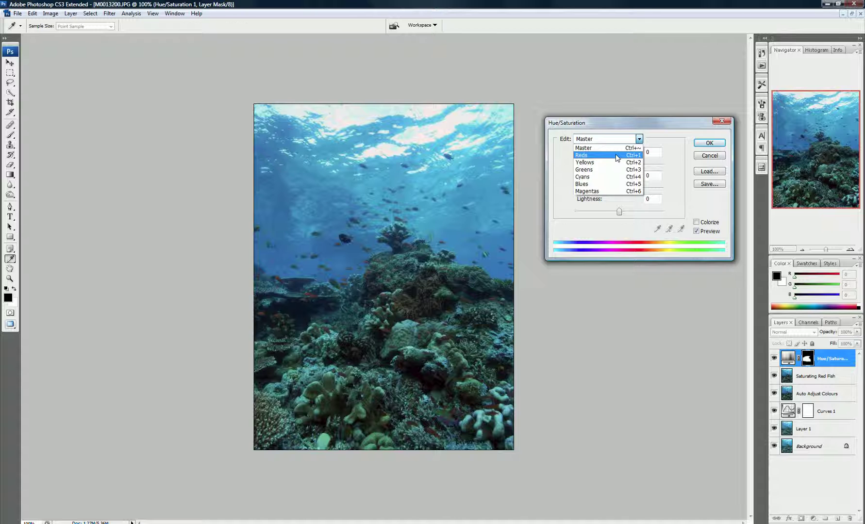
left_click(617, 156)
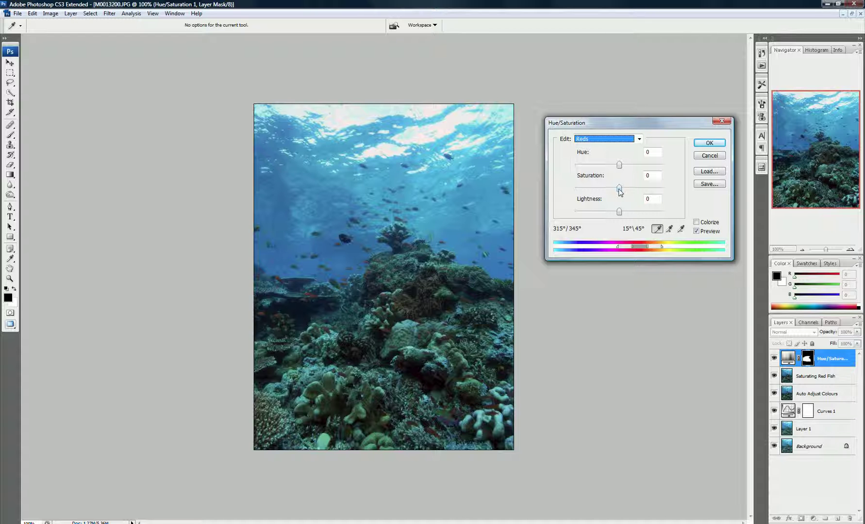
left_click_drag(619, 191, 666, 196)
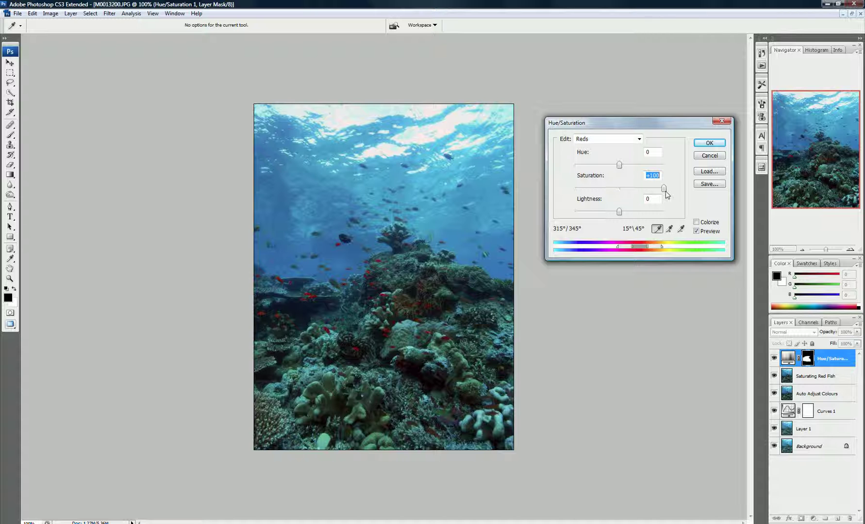
left_click_drag(666, 195, 630, 198)
left_click(639, 140)
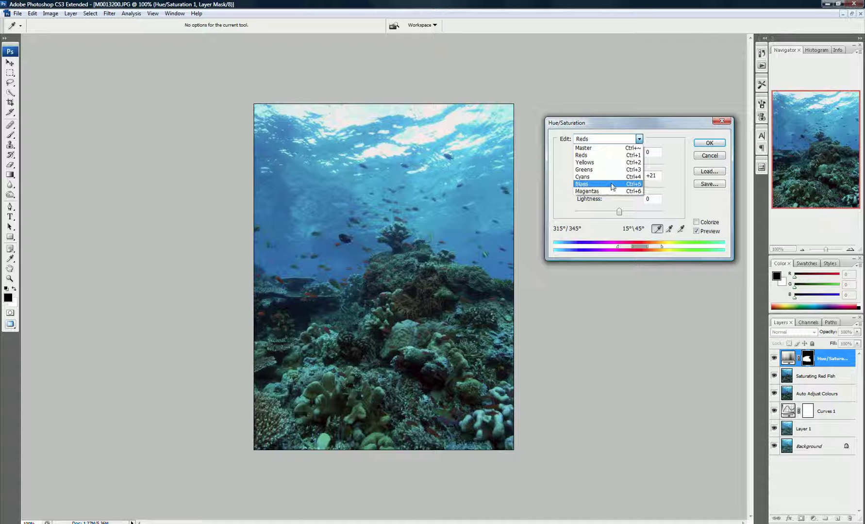
left_click(693, 136)
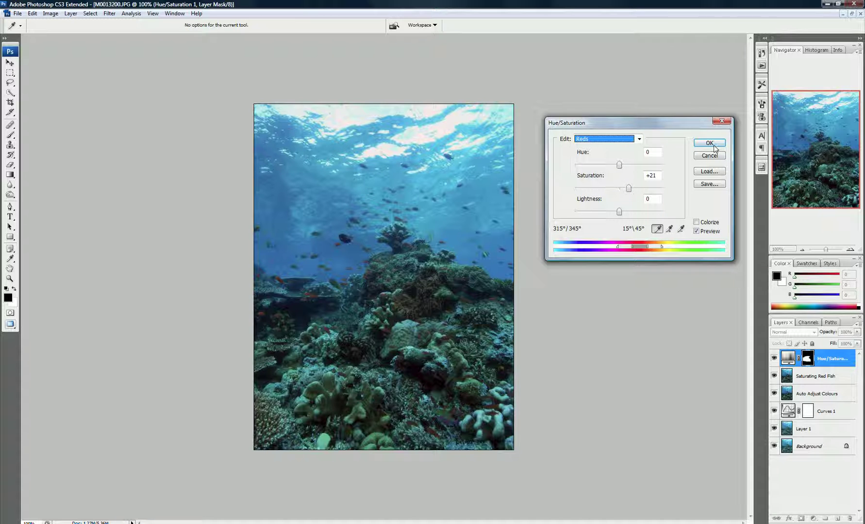
left_click(714, 143)
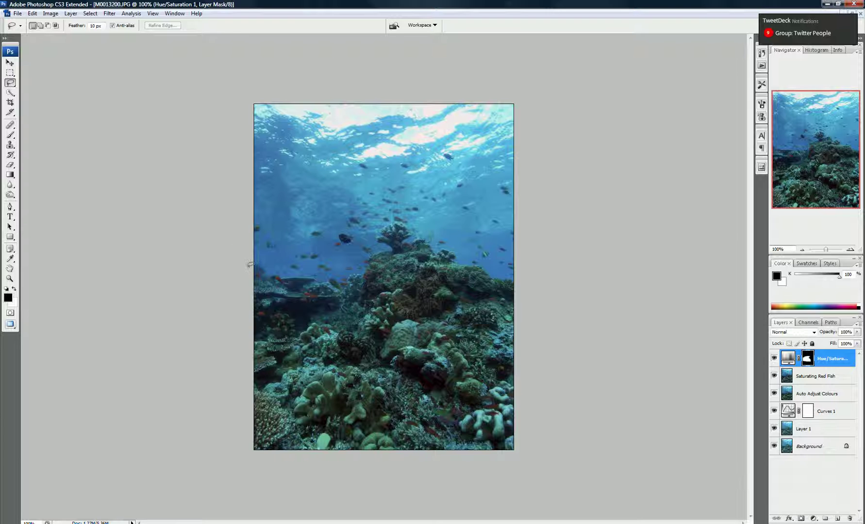
Step: Trace a lasso selection around the whole coral reef in the lower half
mouse_move(254, 273)
left_mouse_down()
mouse_move(335, 282)
mouse_move(419, 241)
mouse_move(522, 284)
mouse_move(527, 463)
mouse_move(344, 481)
mouse_move(206, 467)
mouse_move(171, 437)
mouse_move(192, 268)
left_mouse_up()
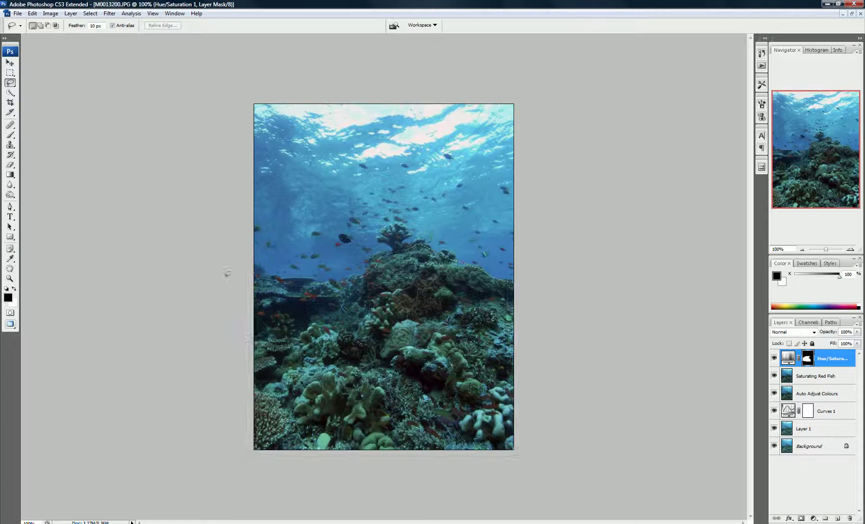
Step: Add a second Hue/Saturation adjustment for the reef, boosting Greens saturation to +31
left_click(815, 518)
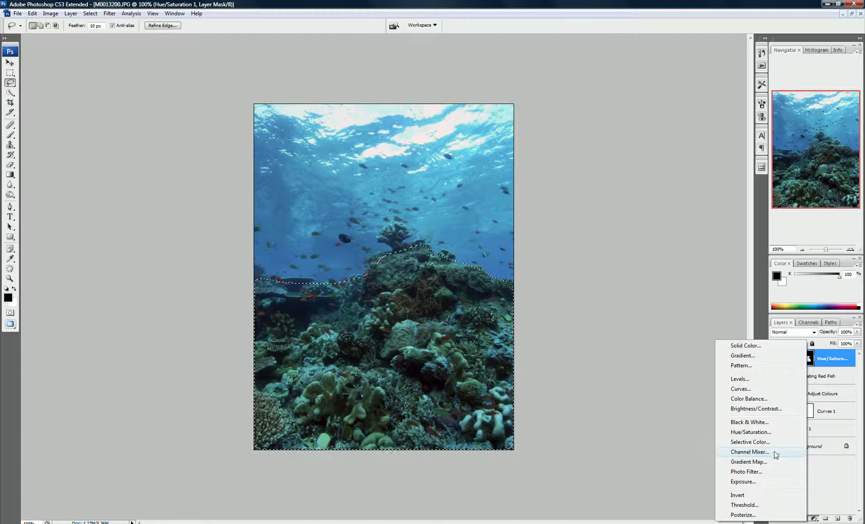
left_click(755, 432)
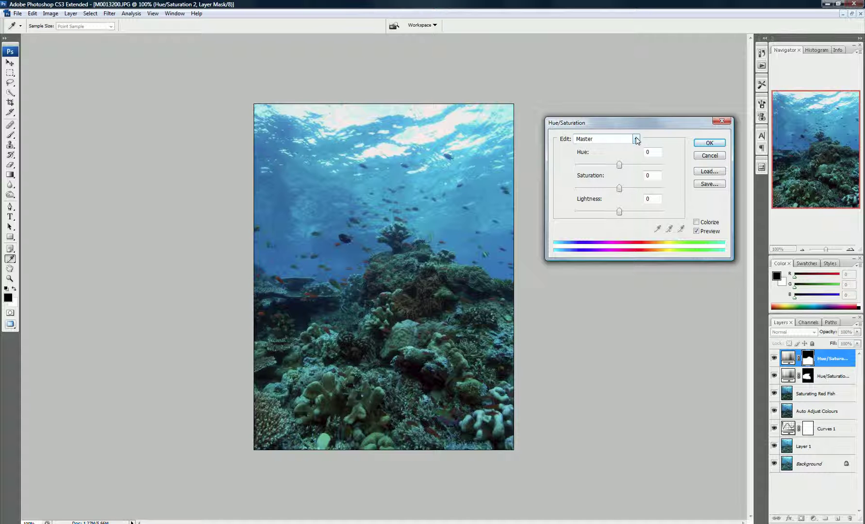
left_click(636, 139)
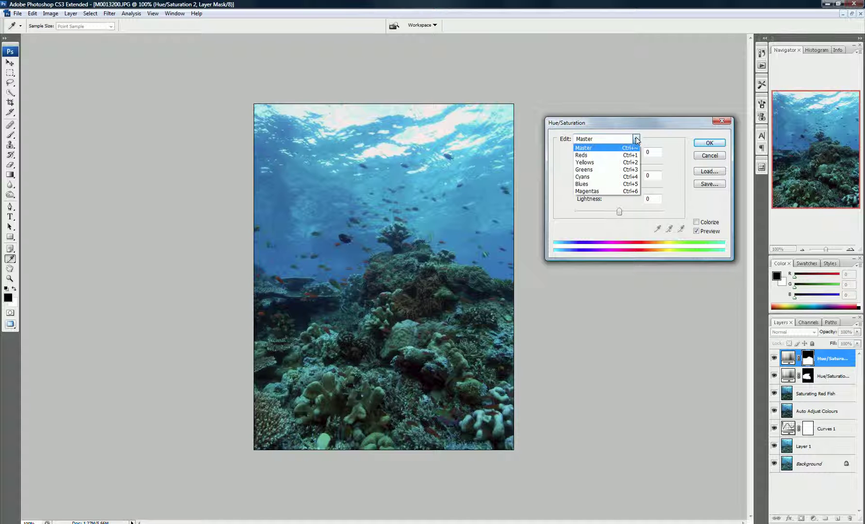
left_click(604, 171)
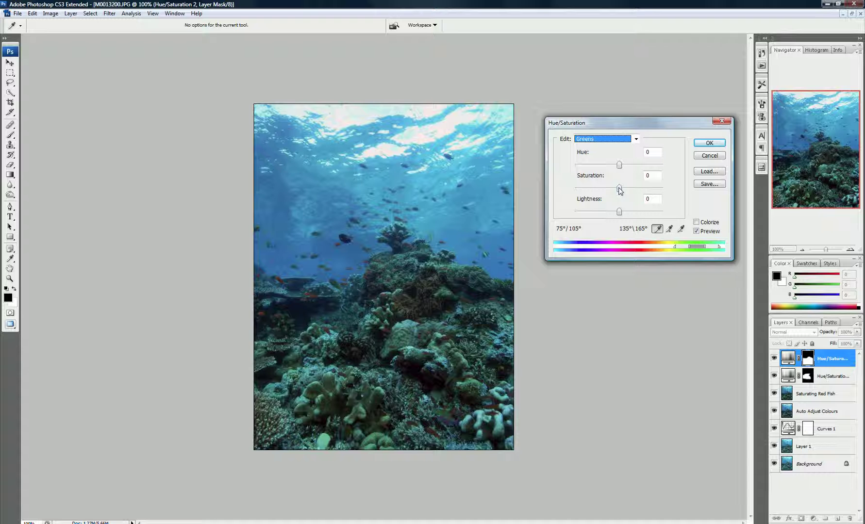
left_click_drag(620, 187, 630, 194)
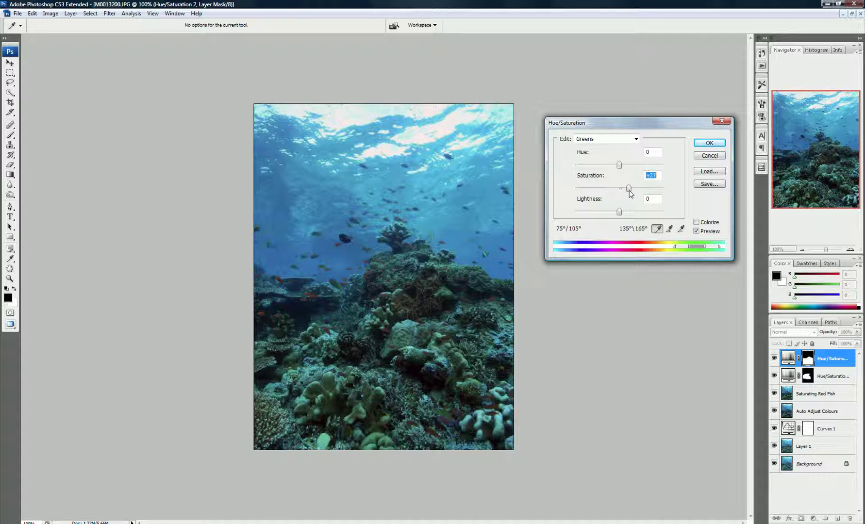
left_click(696, 232)
left_click(629, 189)
left_click_drag(629, 188, 633, 188)
left_click(696, 231)
left_click(696, 232)
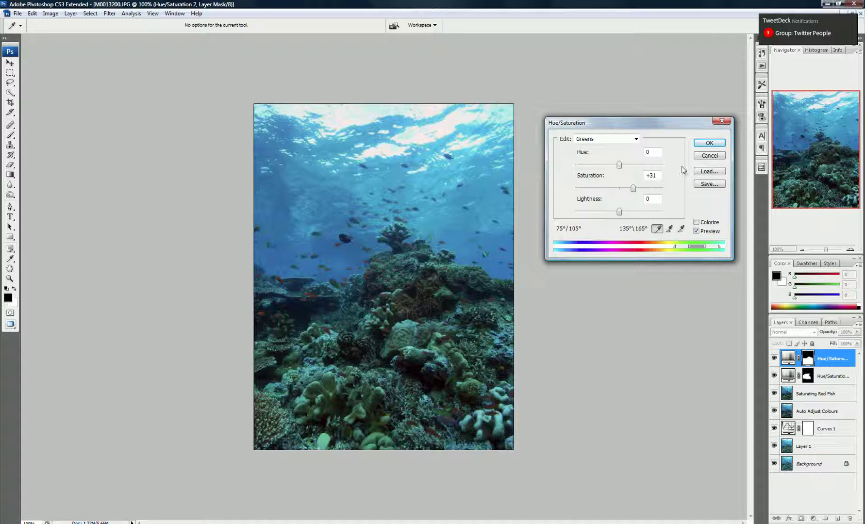
left_click(703, 146)
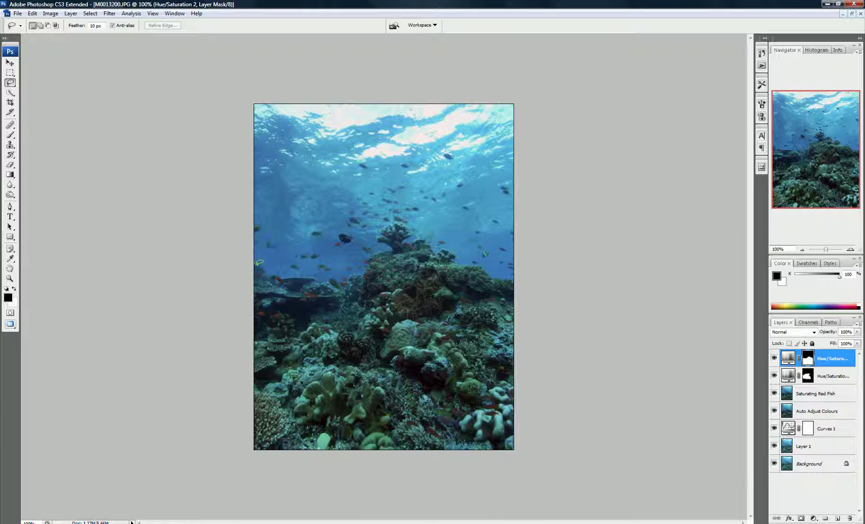
Step: Lasso the open background water, running the lower edge along the top of the coral
mouse_move(255, 263)
left_mouse_down()
mouse_move(276, 279)
mouse_move(339, 282)
mouse_move(367, 267)
mouse_move(371, 255)
mouse_move(393, 251)
mouse_move(382, 237)
mouse_move(394, 227)
mouse_move(402, 242)
mouse_move(427, 238)
left_mouse_up()
mouse_move(454, 262)
left_mouse_down()
mouse_move(528, 280)
mouse_move(538, 104)
mouse_move(425, 92)
mouse_move(229, 95)
mouse_move(221, 110)
mouse_move(227, 261)
left_mouse_up()
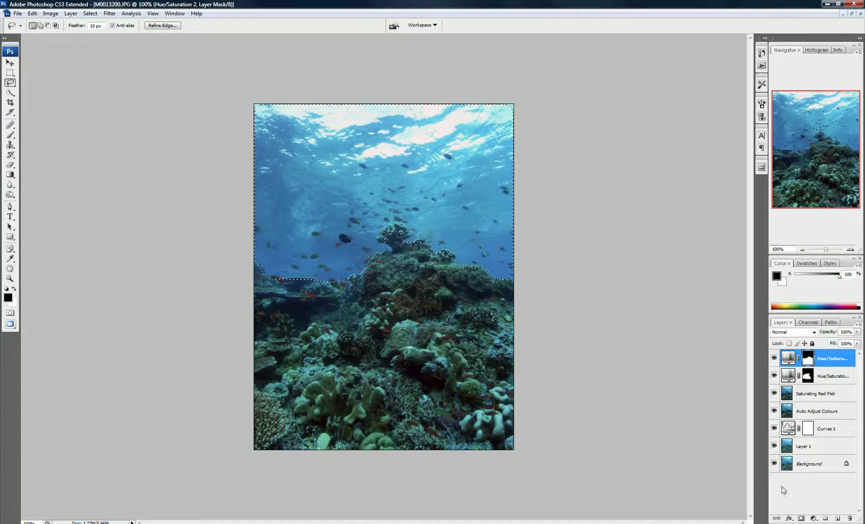
Step: Add a Curves adjustment using the Darker (RGB) preset to darken the selected water
left_click(813, 519)
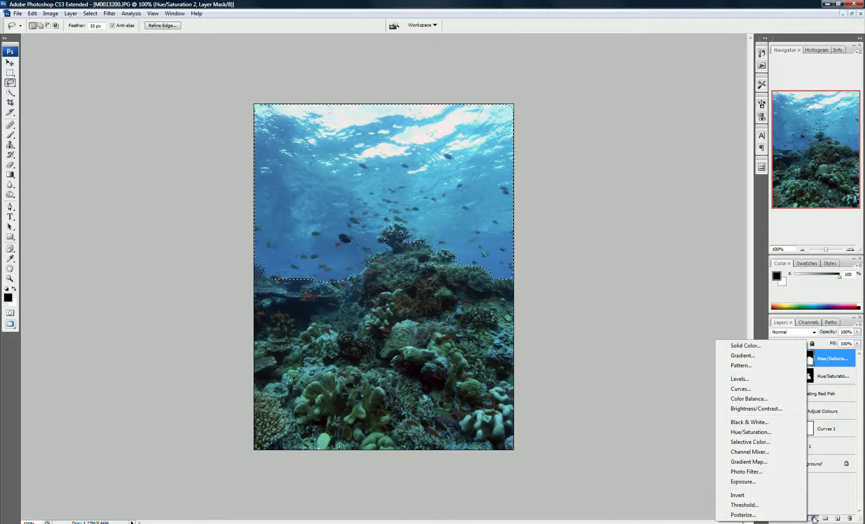
left_click(790, 391)
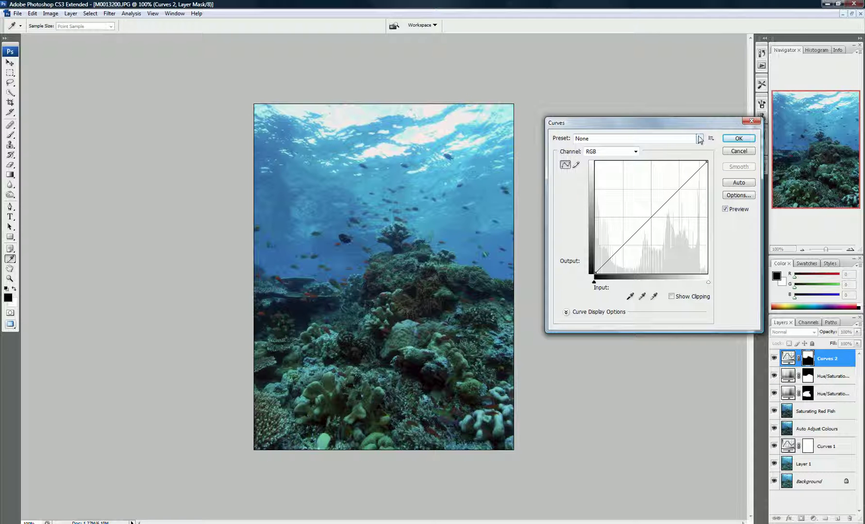
left_click(699, 139)
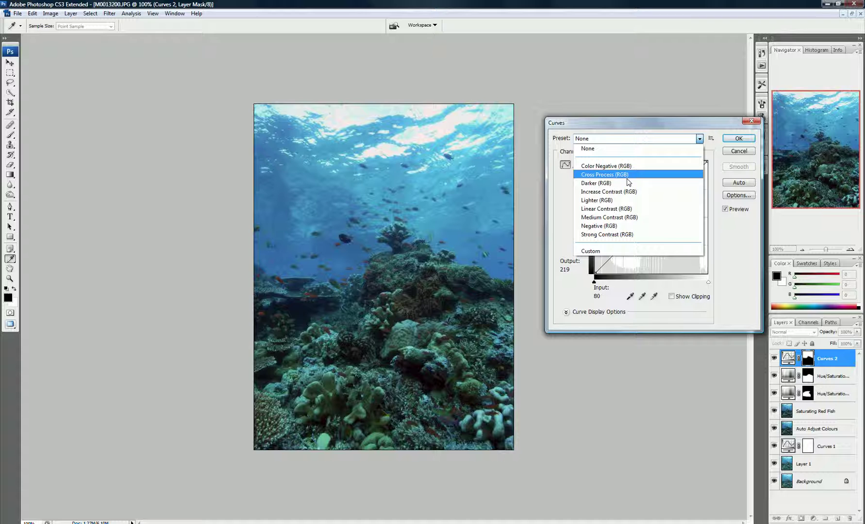
left_click(624, 183)
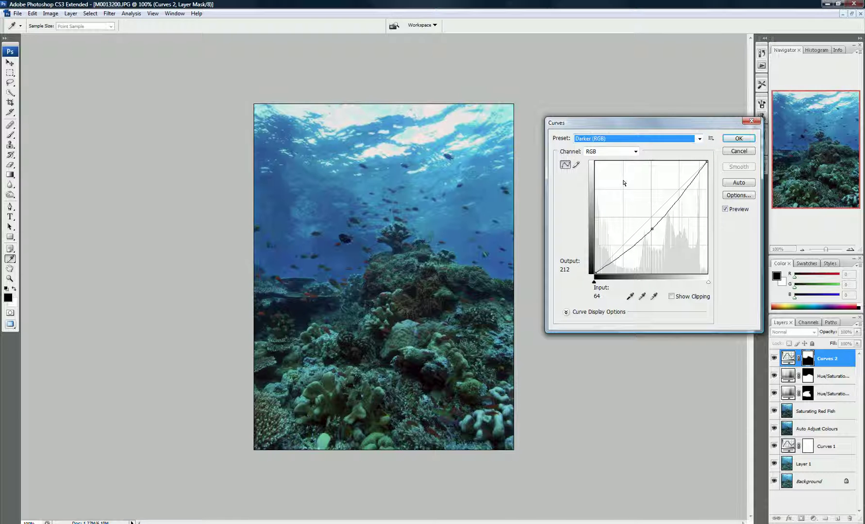
left_click(725, 210)
left_click(726, 209)
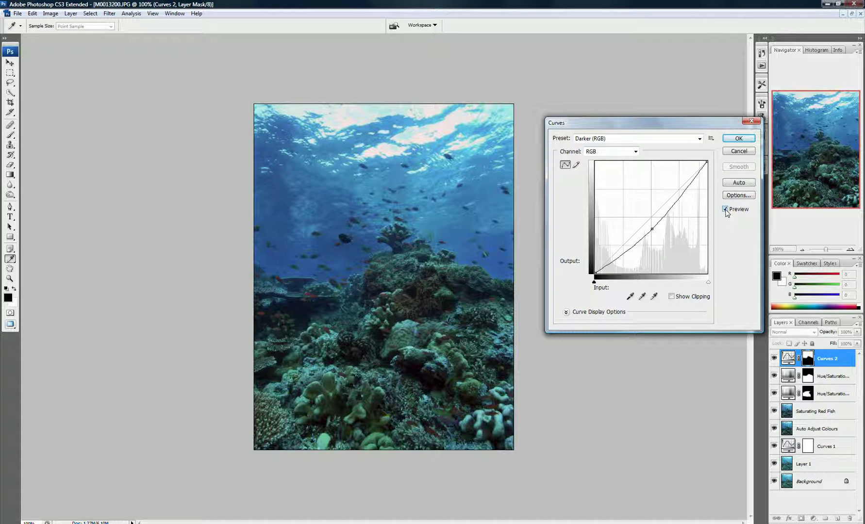
left_click(739, 139)
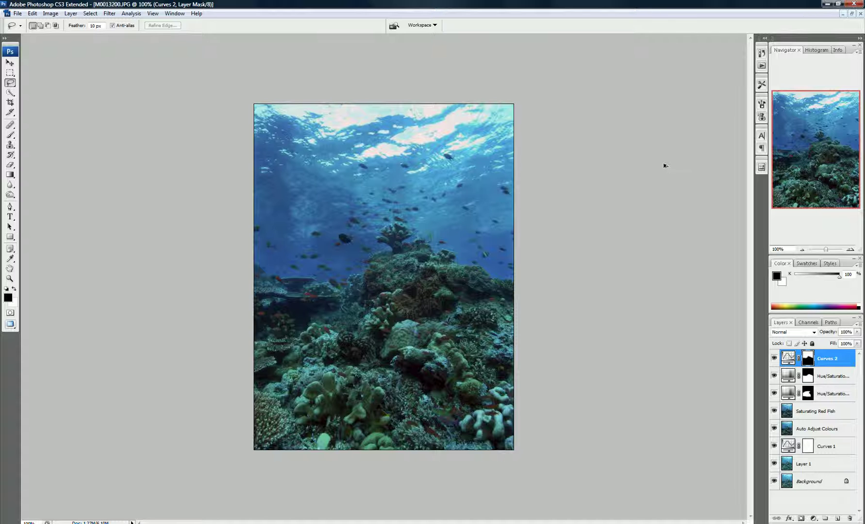
Step: Stamp all visible layers onto a new top layer named 'Sharpening Layer'
key("ctrl+shift+alt+n")
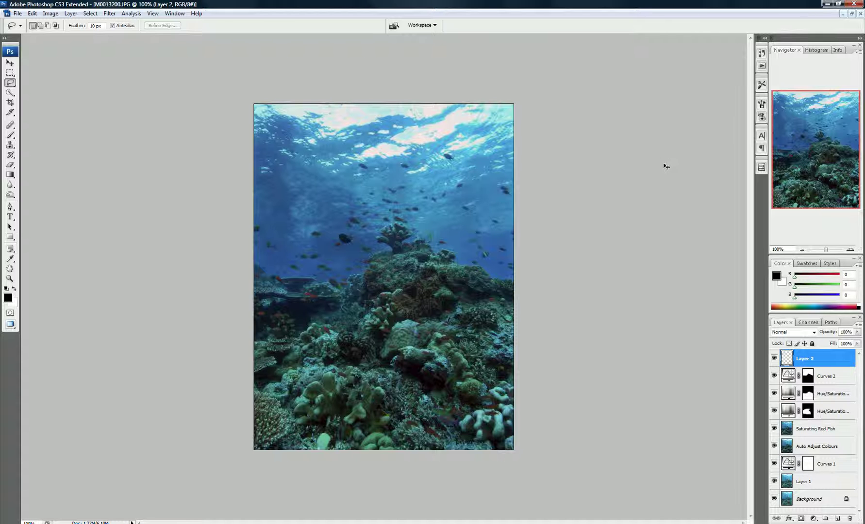
key("ctrl+shift+alt+e")
double_click(803, 362)
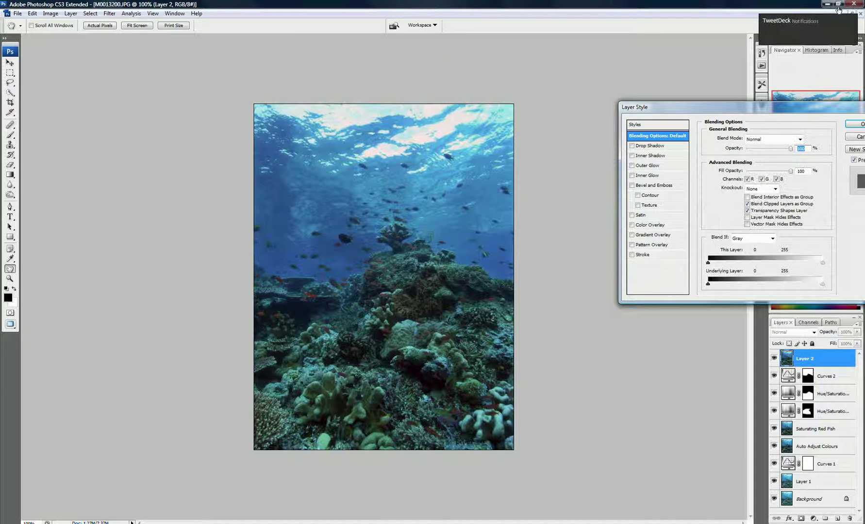
left_click(855, 139)
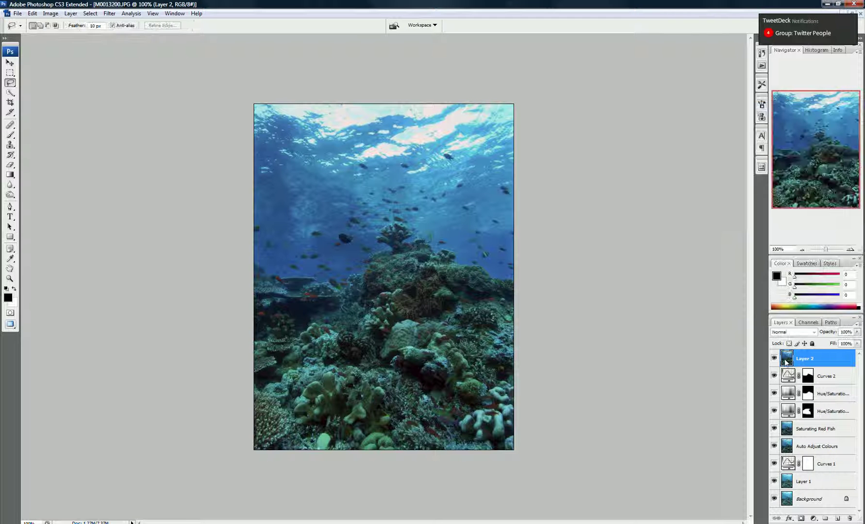
double_click(813, 359)
type("sharpening Laye")
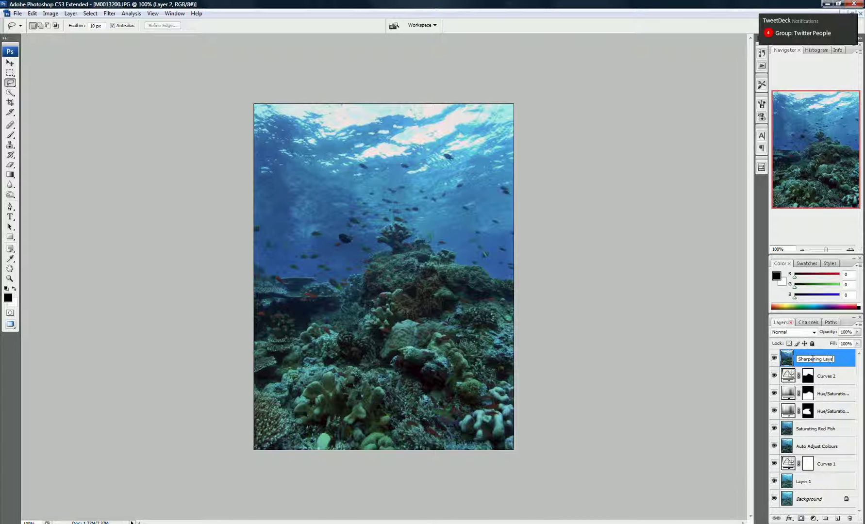
key("Return")
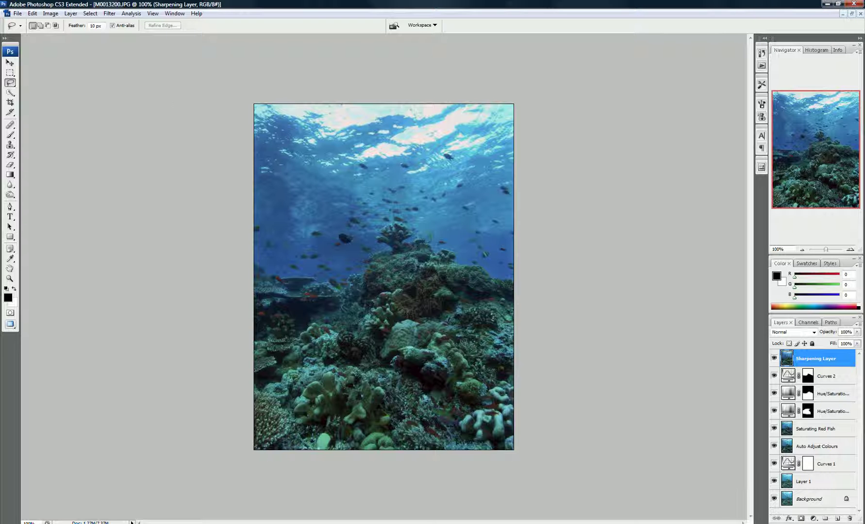
Step: Apply Smart Sharpen at 200% amount and 0.3 px radius, removing Lens Blur
left_click(110, 15)
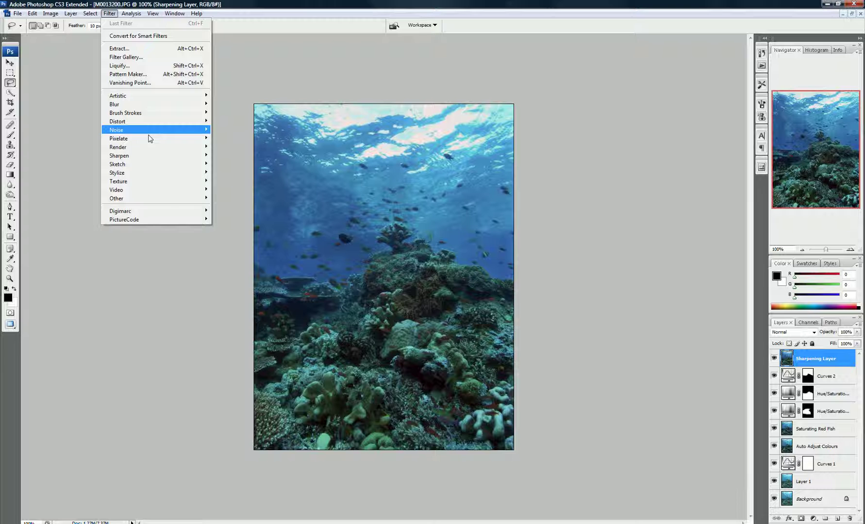
mouse_move(153, 156)
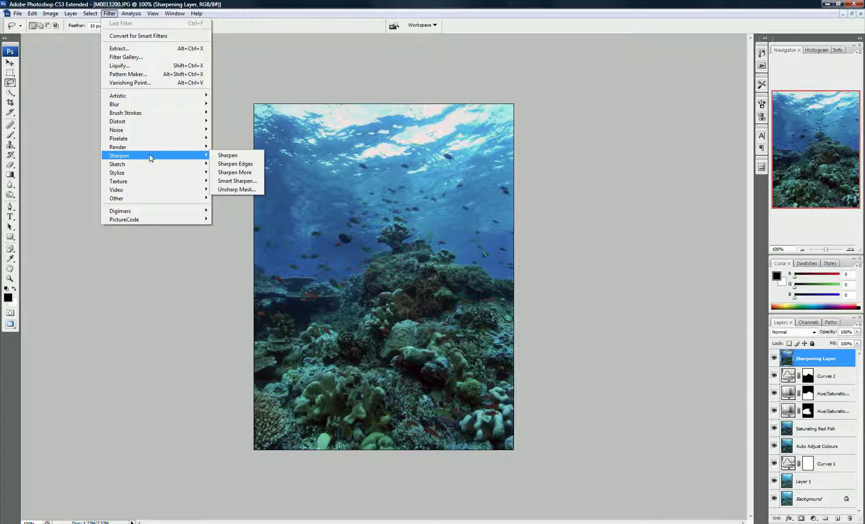
left_click(237, 181)
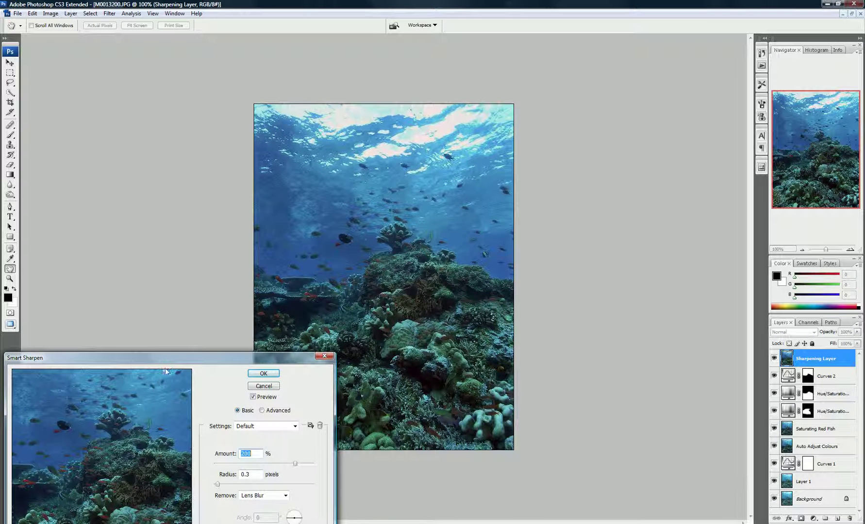
left_click_drag(195, 358, 162, 311)
left_click_drag(133, 257, 118, 112)
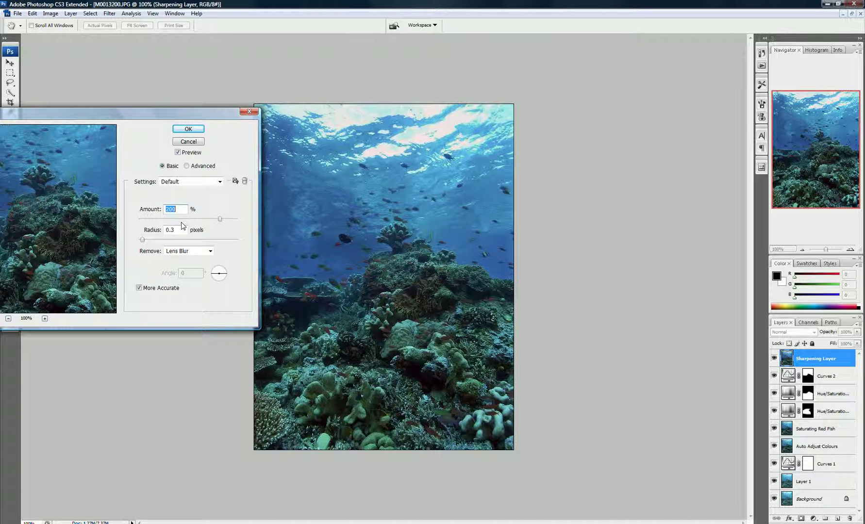
left_click(178, 153)
left_click(178, 153)
left_click(178, 152)
left_click(187, 130)
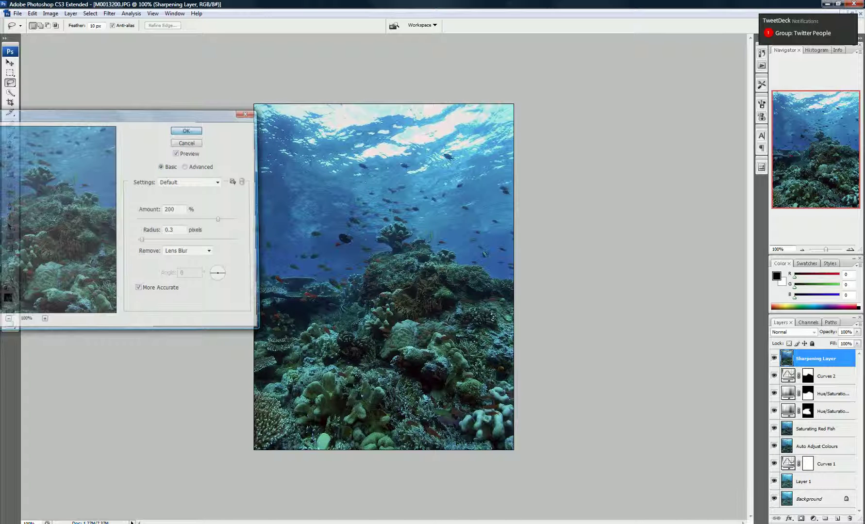